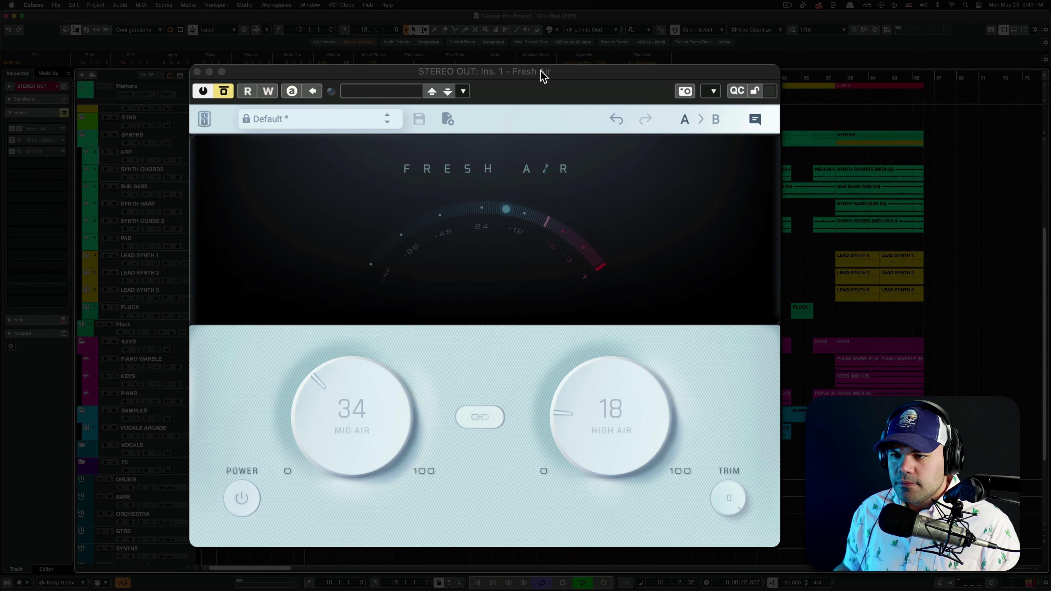
Un-bypass the Fresh Air plugin on the stereo output so it processes the mix again
left_click(544, 76)
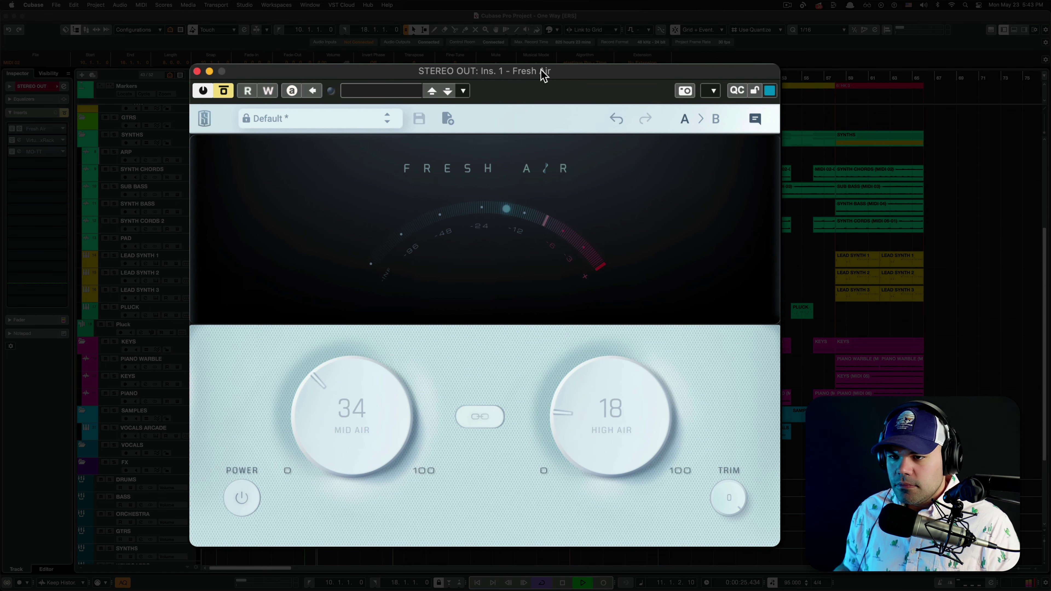
left_click(226, 90)
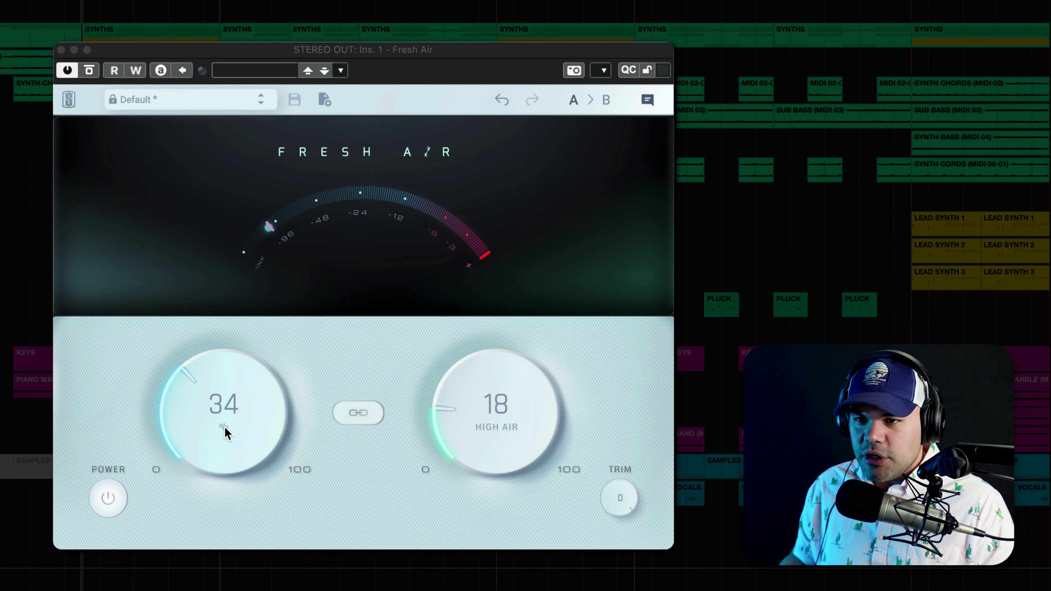
Tune Fresh Air's Mid Air and High Air by ear, ending at Mid Air 39 and High Air 50
left_click_drag(233, 445, 209, 480)
left_click_drag(486, 429, 515, 414)
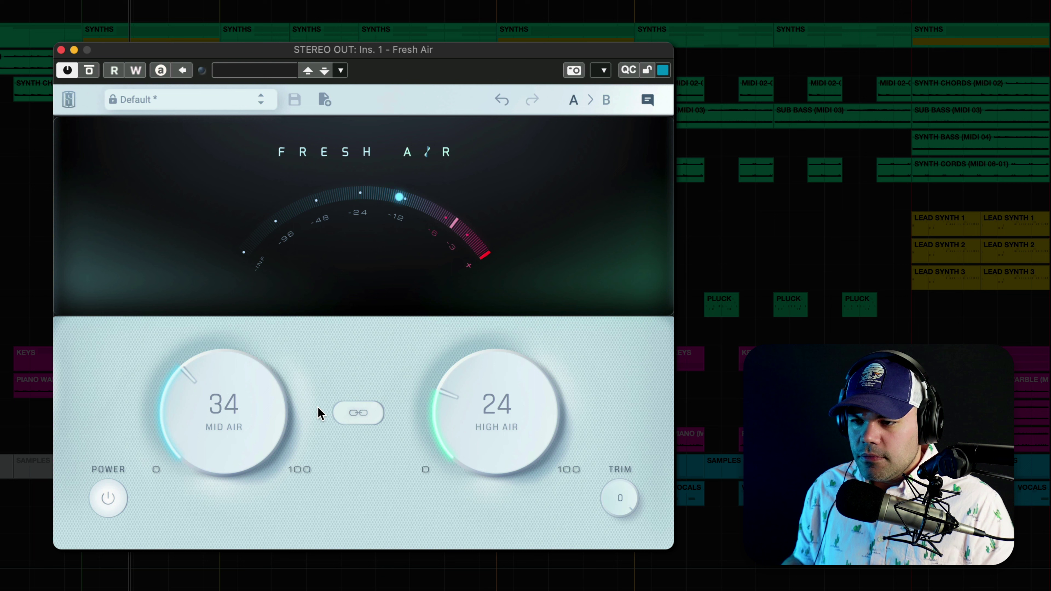
left_click_drag(248, 410, 244, 373)
left_click_drag(525, 415, 526, 425)
left_click_drag(242, 426, 242, 446)
left_click_drag(505, 434, 518, 365)
left_click_drag(227, 424, 229, 431)
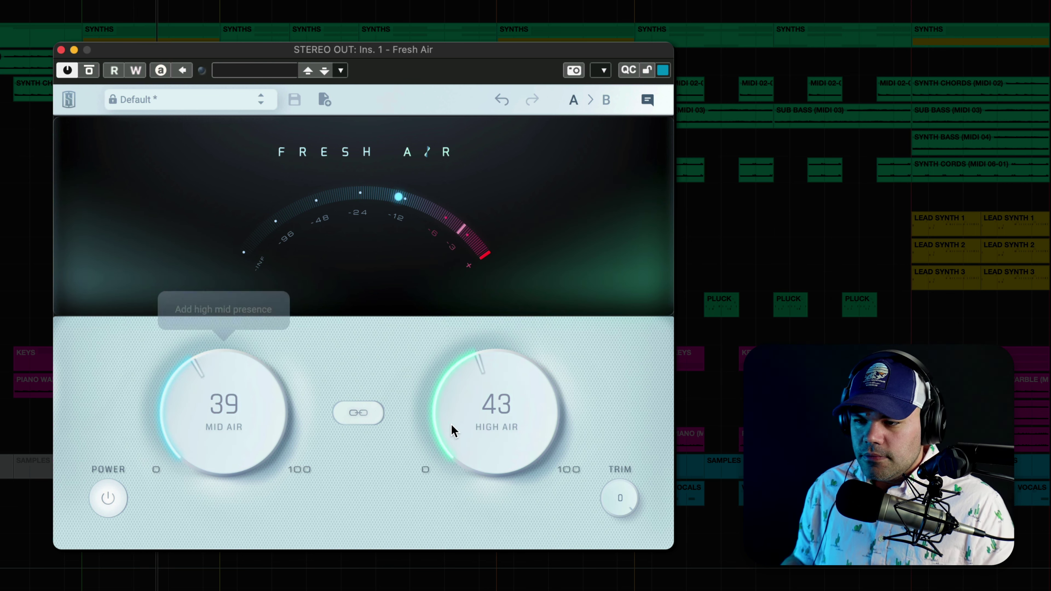
left_click_drag(452, 431, 482, 447)
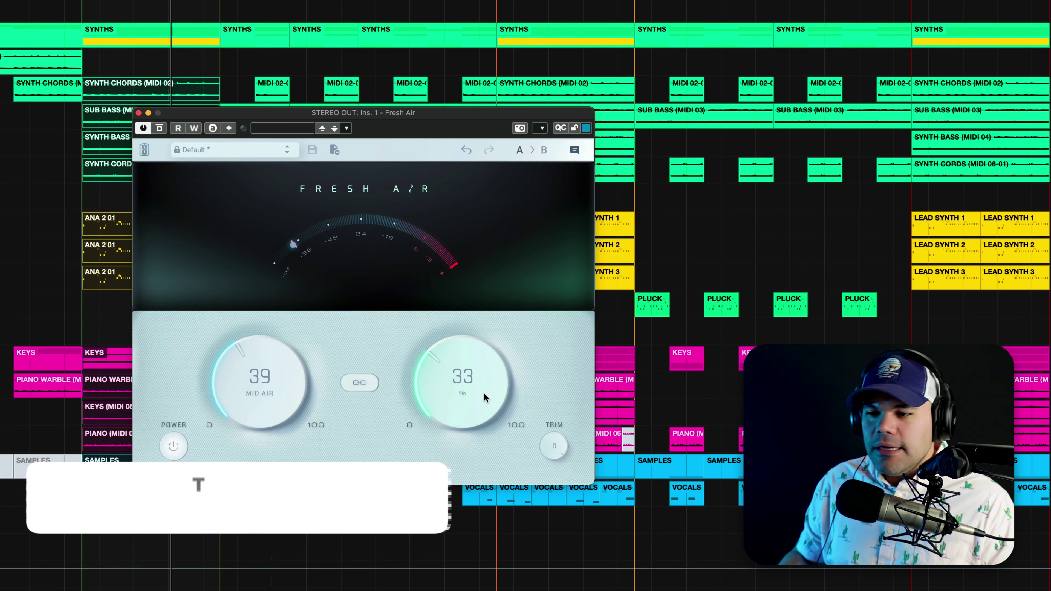
left_click_drag(526, 425, 496, 366)
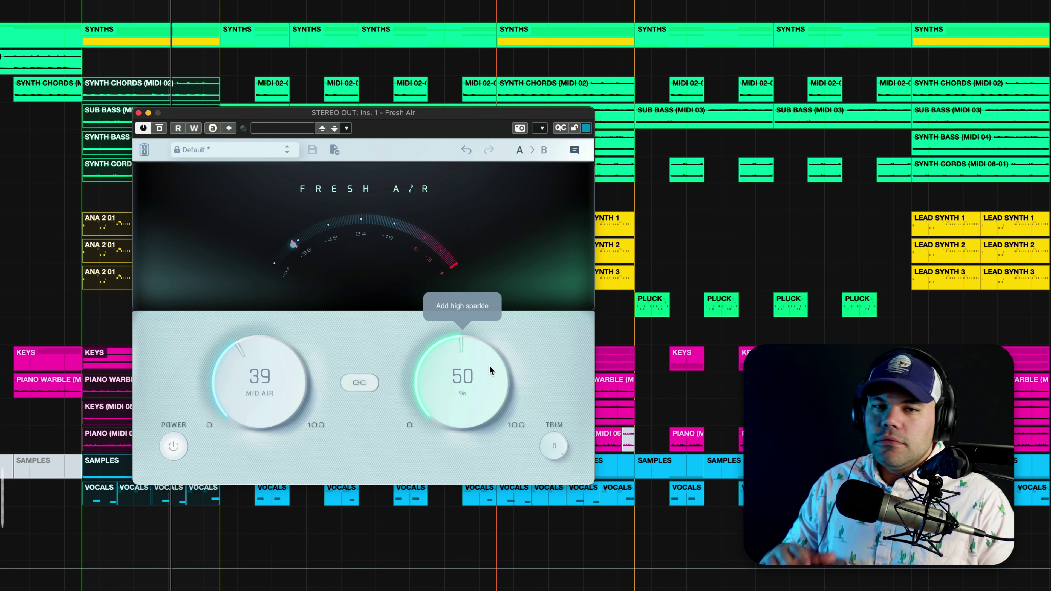
Push Mid Air and High Air to 100, then pull them back down, with High Air near 28
left_click_drag(489, 367, 537, 188)
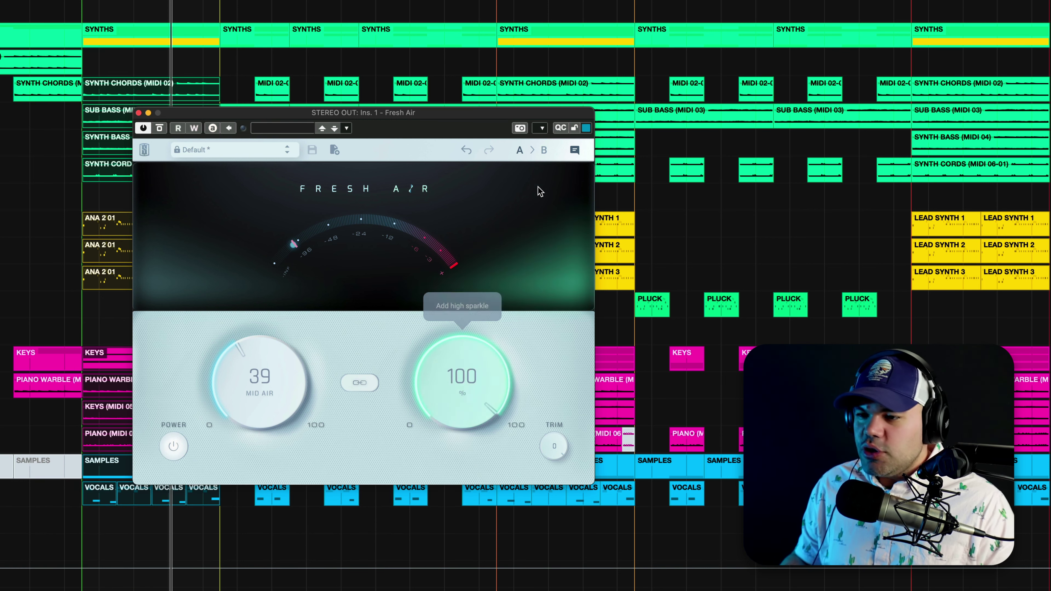
left_click_drag(289, 387, 233, 361)
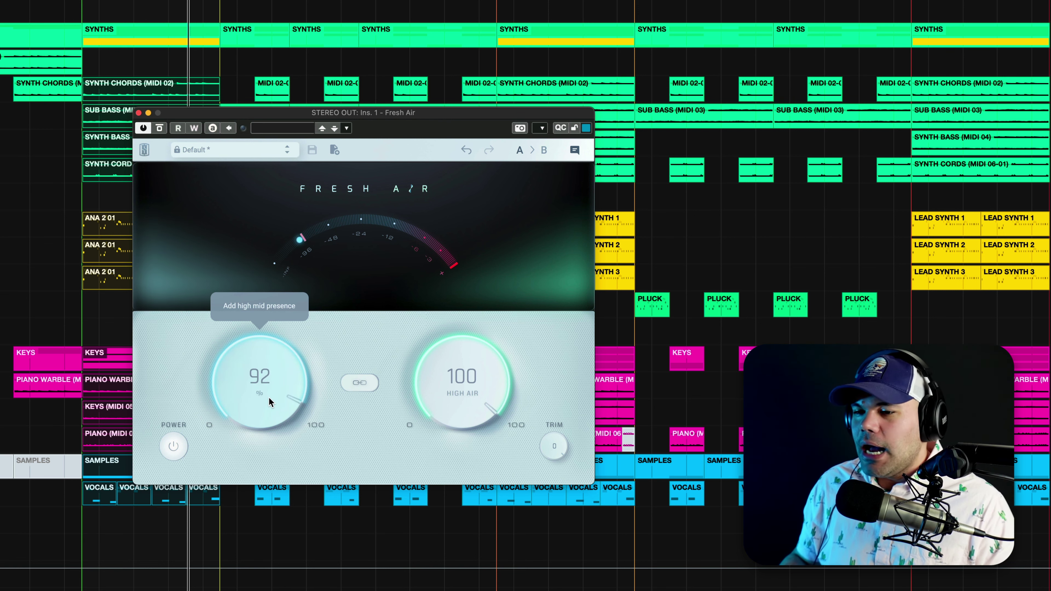
left_click_drag(269, 397, 251, 411)
left_click_drag(459, 414, 462, 343)
left_click_drag(261, 408, 262, 398)
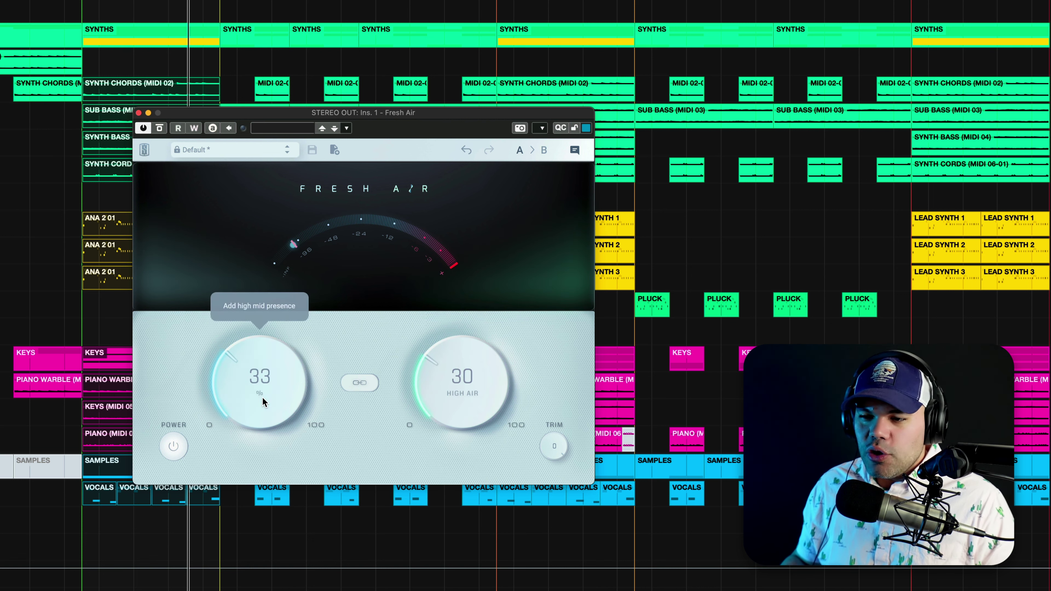
left_click_drag(454, 393, 453, 417)
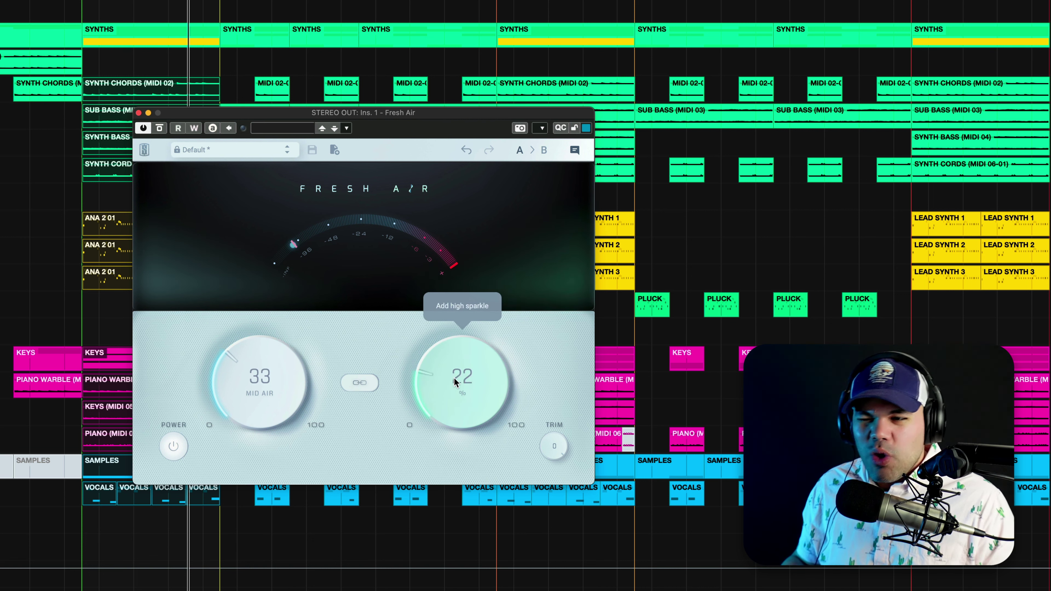
left_click_drag(454, 378, 457, 376)
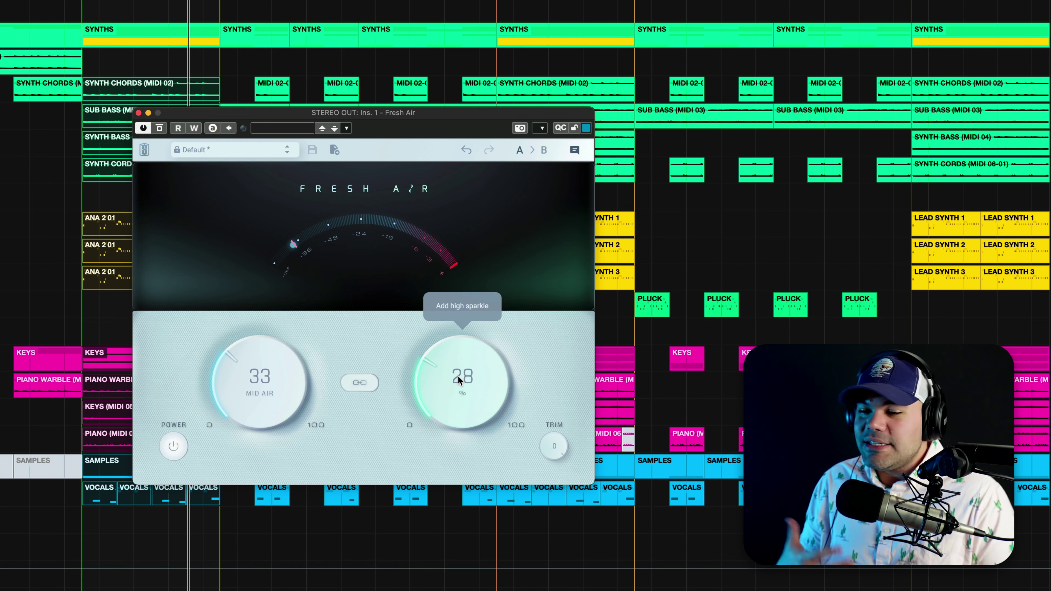
Max out both knobs again to compare, then set Mid Air to 34 and High Air to 27
left_click_drag(463, 374, 463, 315)
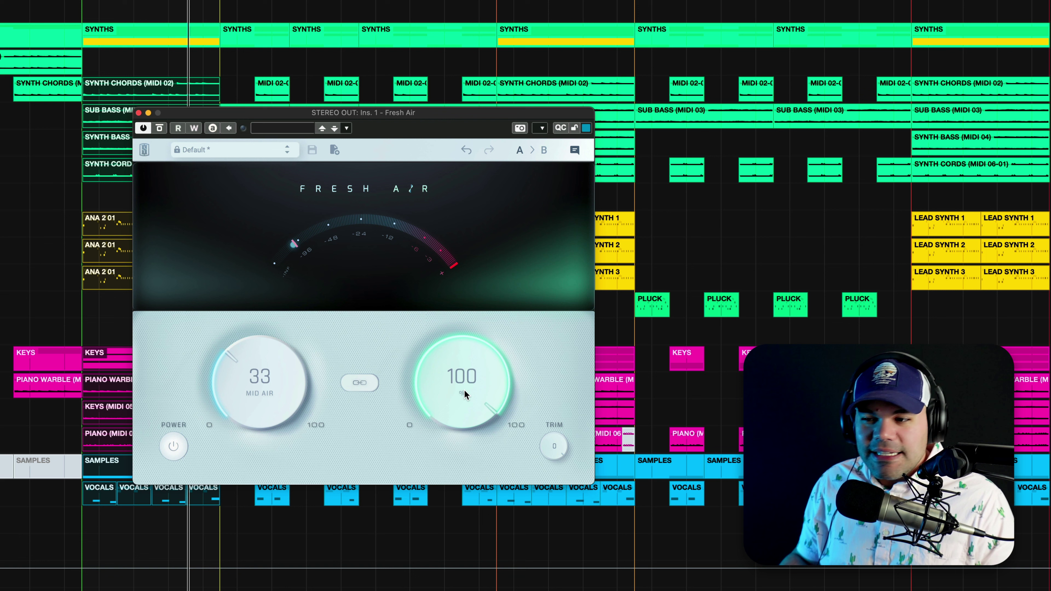
left_click_drag(310, 396, 320, 315)
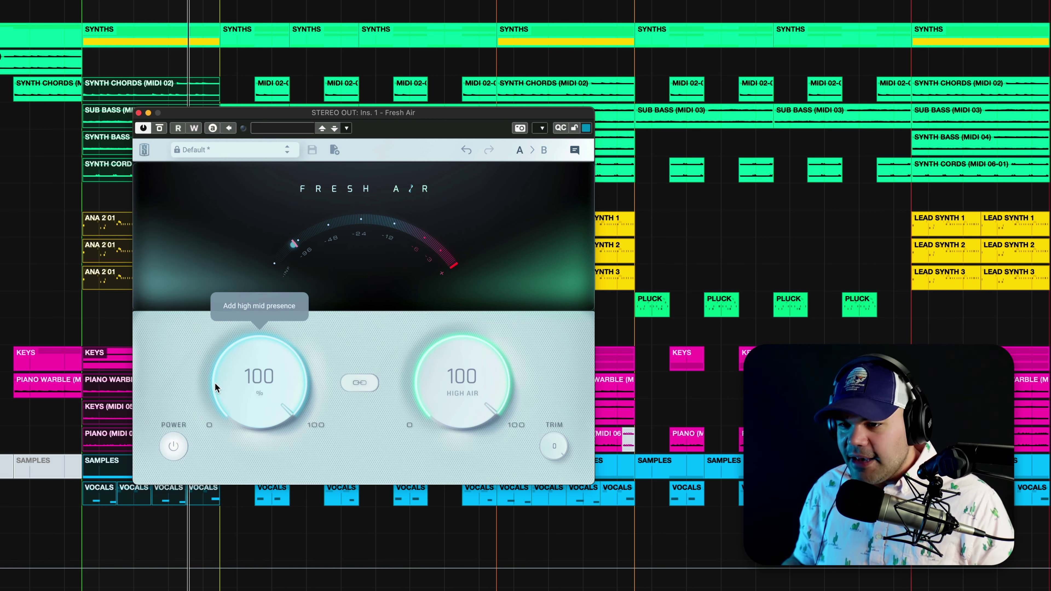
left_click_drag(285, 395, 285, 474)
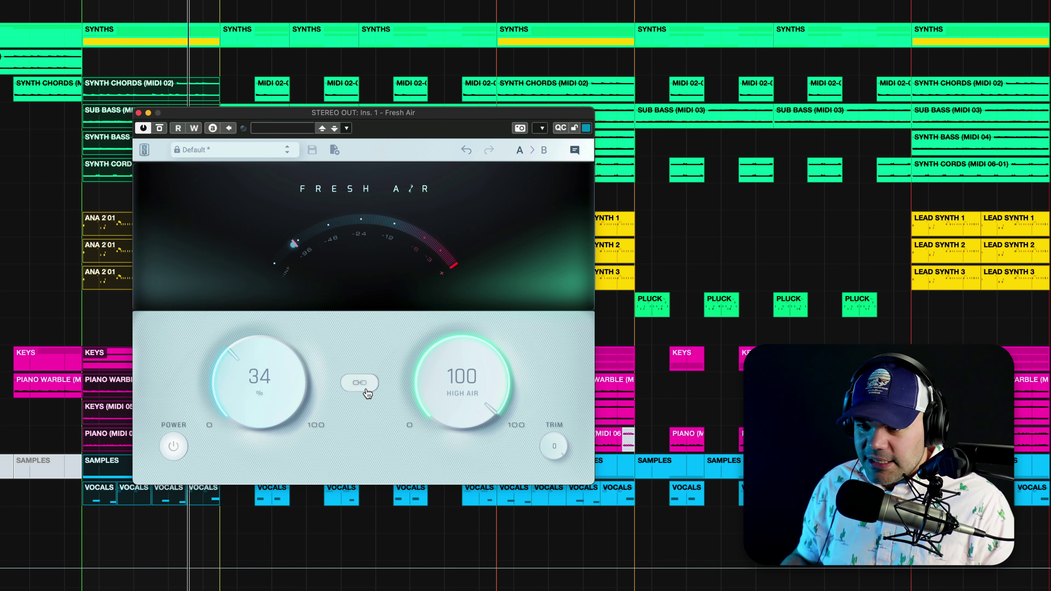
left_click_drag(448, 349, 463, 389)
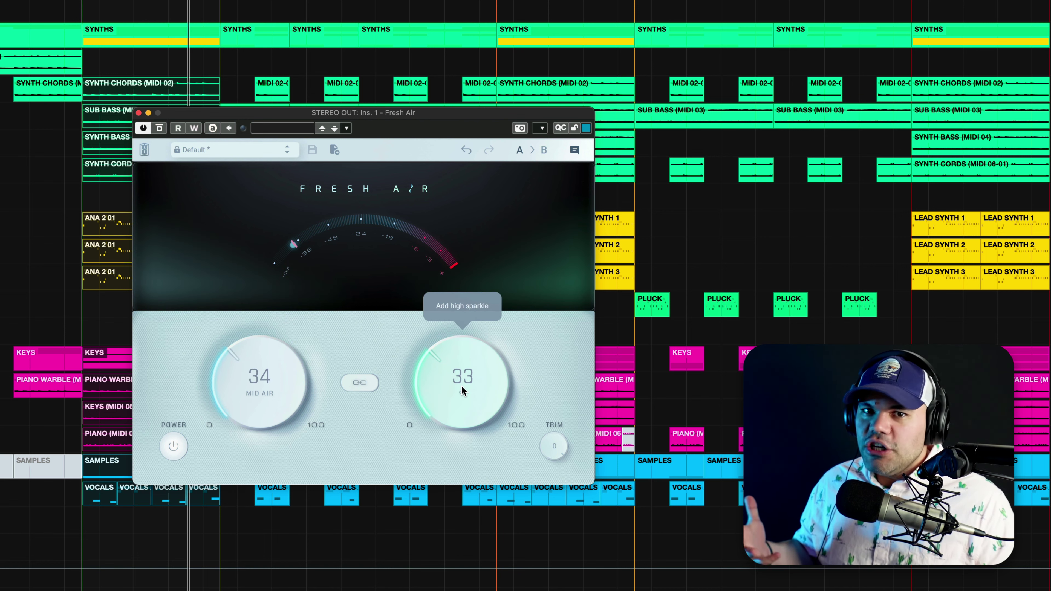
left_click_drag(430, 399, 453, 395)
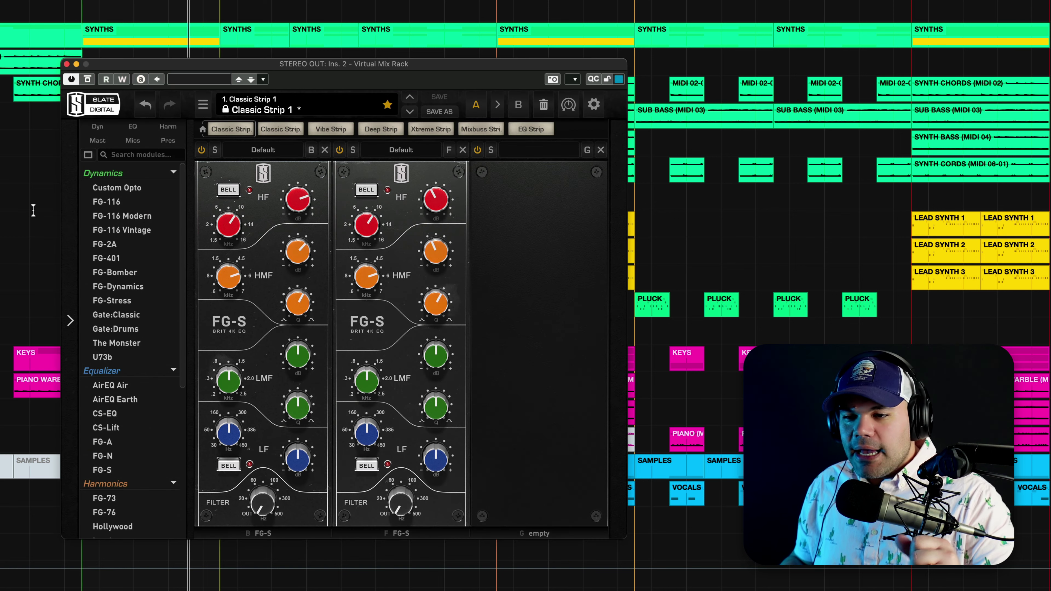
Reposition the Virtual Mix Rack window showing its two FG-S EQ modules
left_click_drag(332, 67, 335, 64)
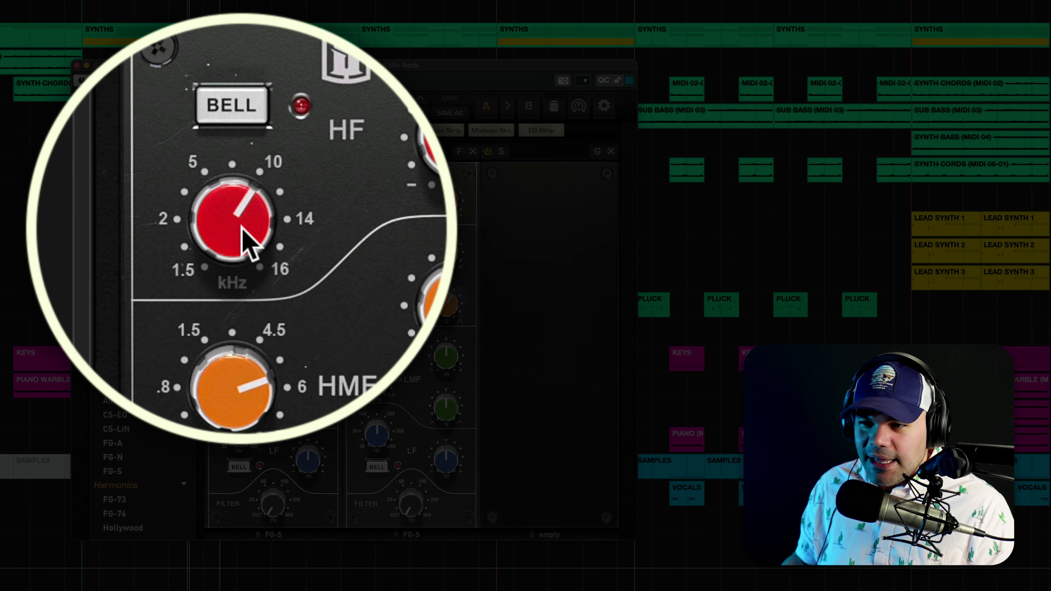
mouse_move(242, 225)
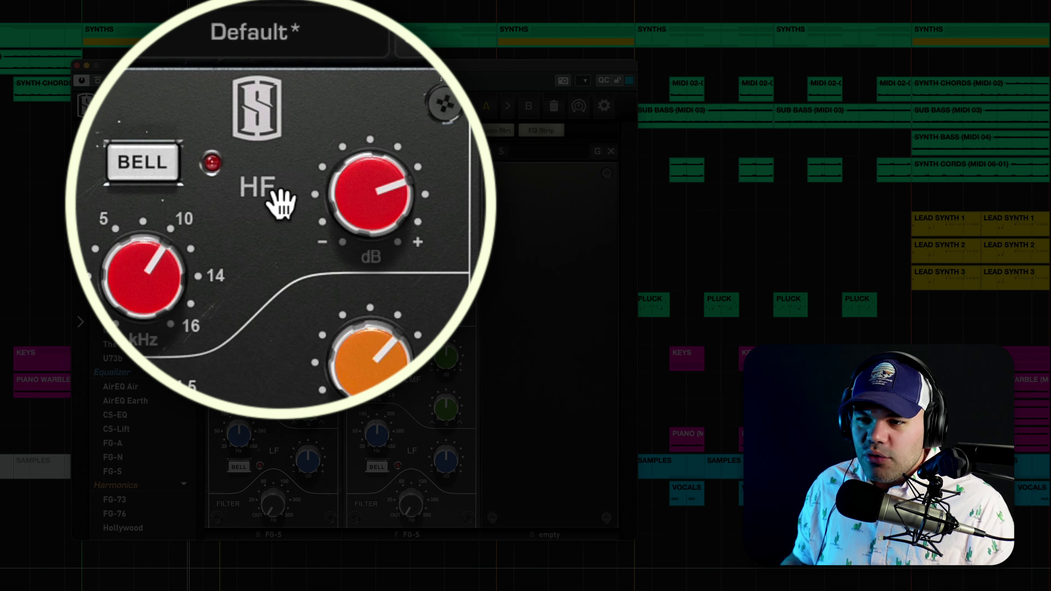
Cut the first FG-S EQ's HF gain to about -2.71 dB and HMF gain to -2.50 dB
left_click_drag(340, 217, 456, 217)
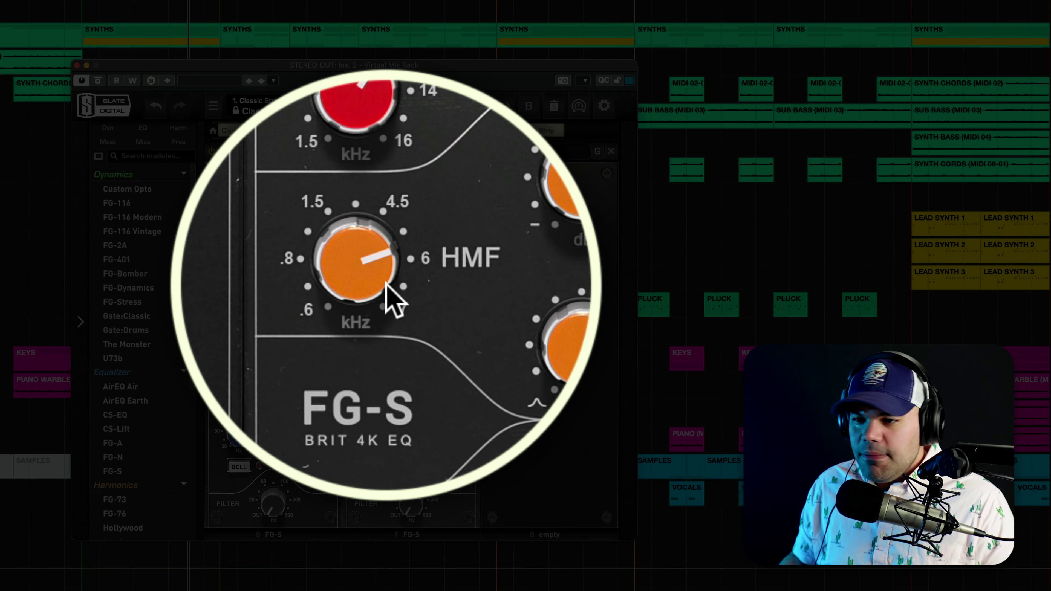
mouse_move(313, 259)
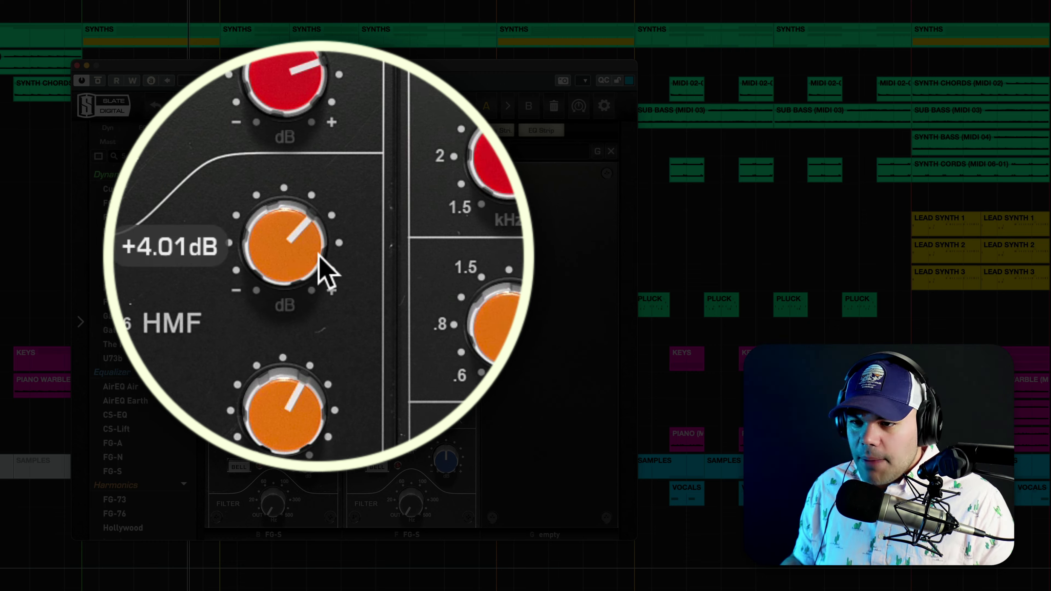
scroll(313, 258, "down", 6)
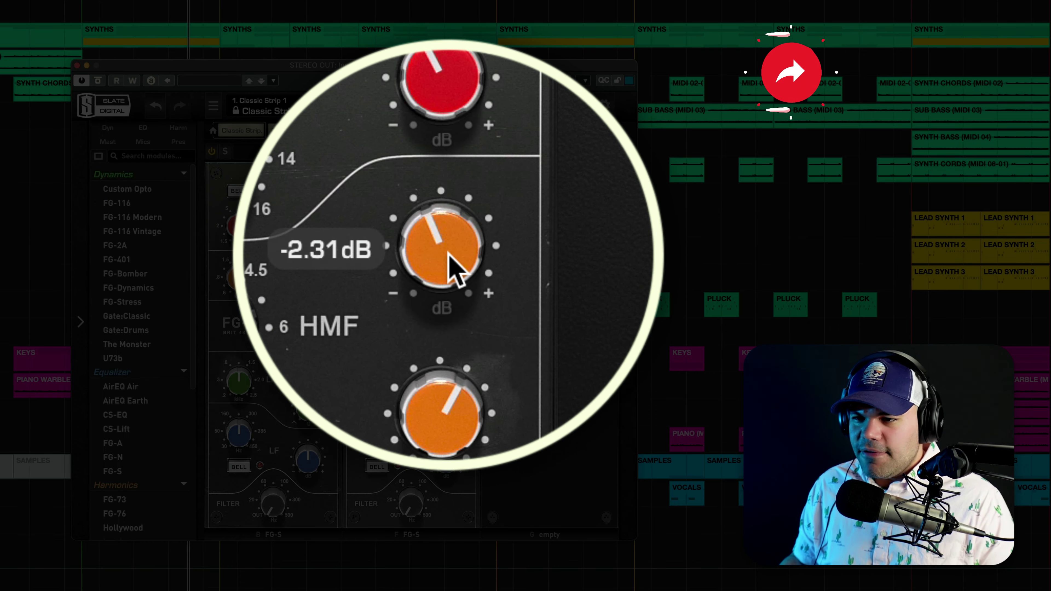
scroll(313, 258, "down", 1)
scroll(313, 258, "up", 1)
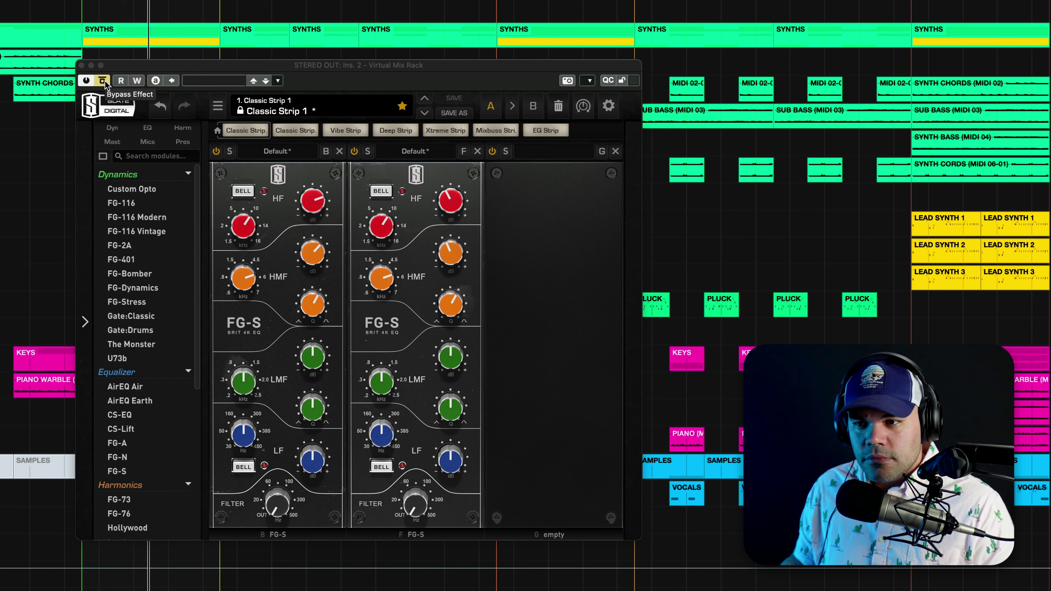
Take the Virtual Mix Rack EQ out of bypass to compare its effect
left_click(102, 81)
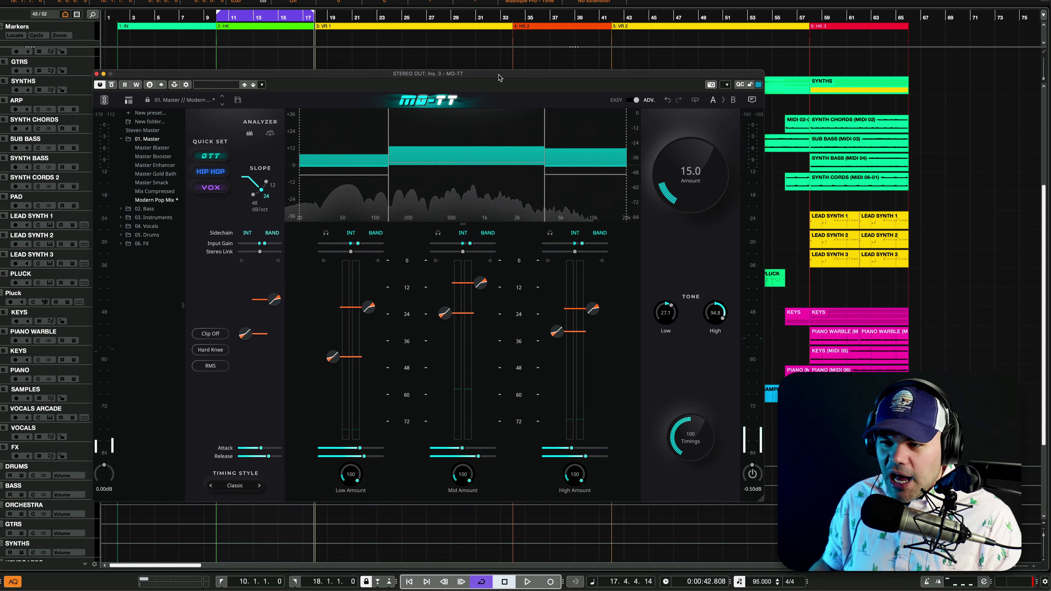
Compare the MO-TT compressor bypassed during song playback, then switch it back on
left_click_drag(499, 78, 501, 75)
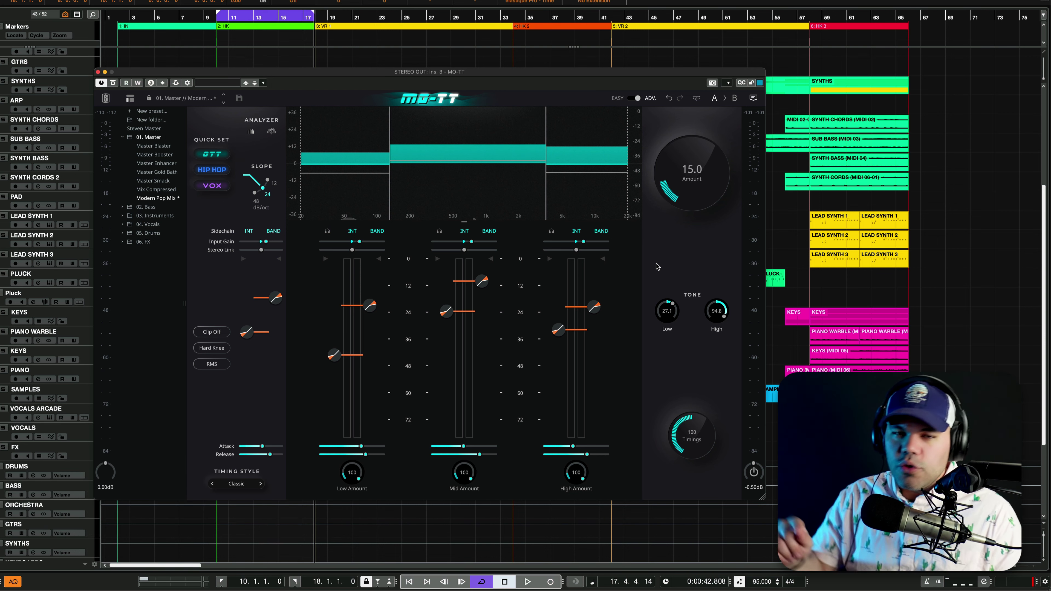
left_click(117, 86)
key("space")
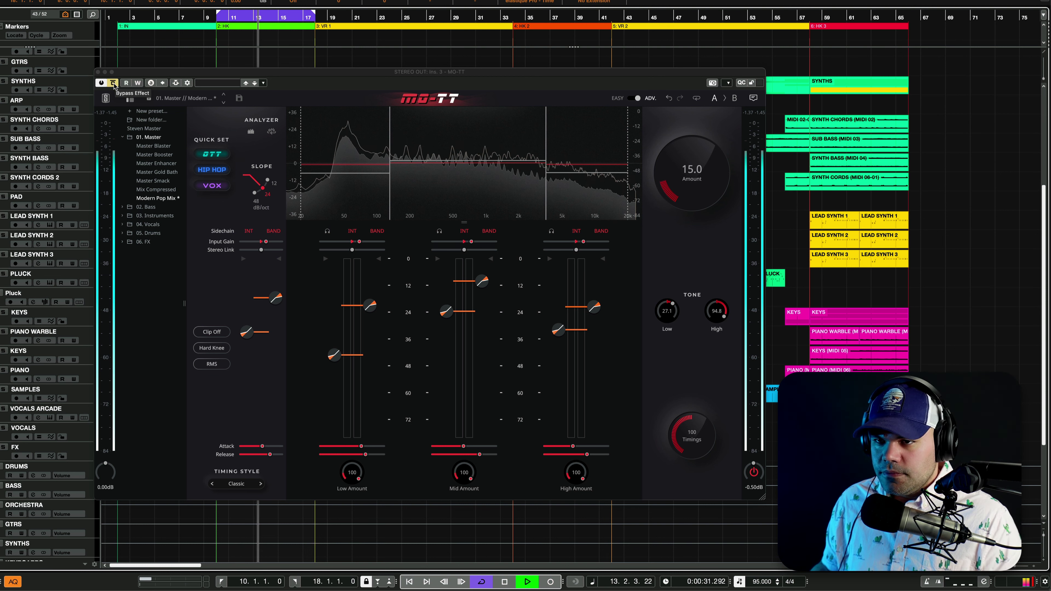
left_click(114, 84)
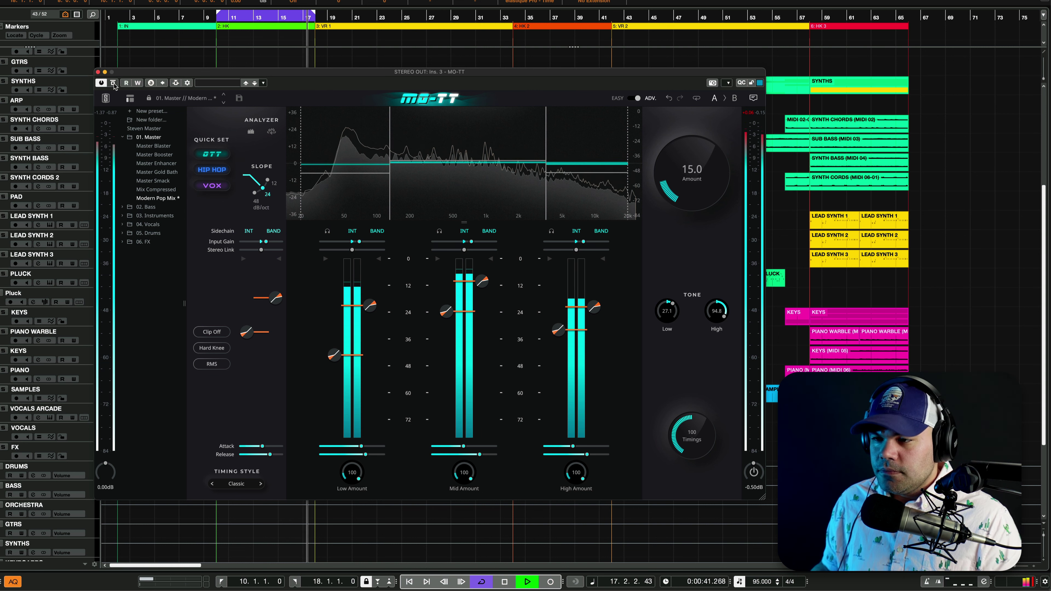
Stop playback of the song
key("space")
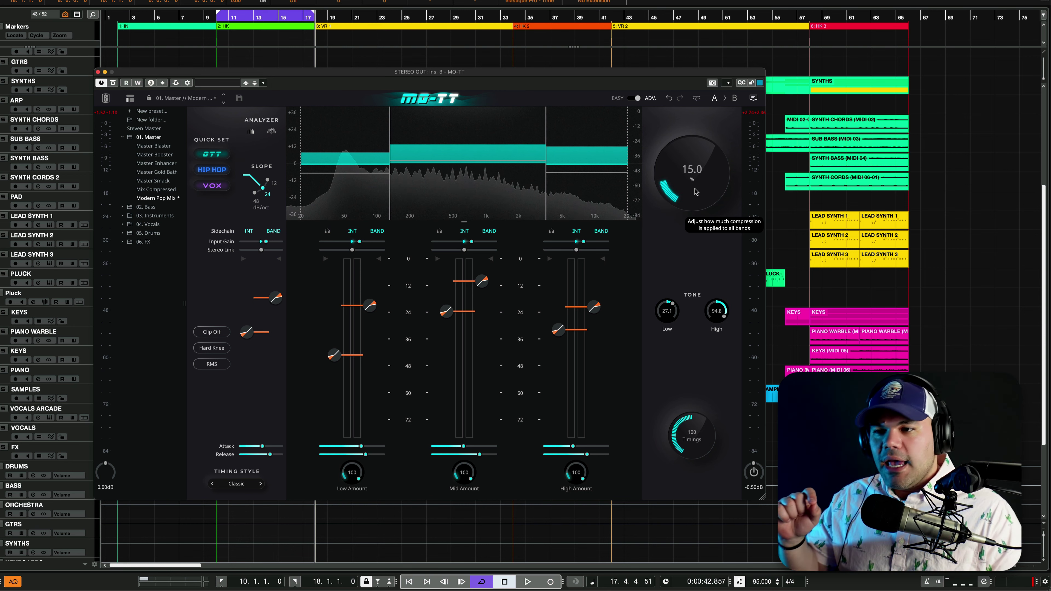
left_click(224, 19)
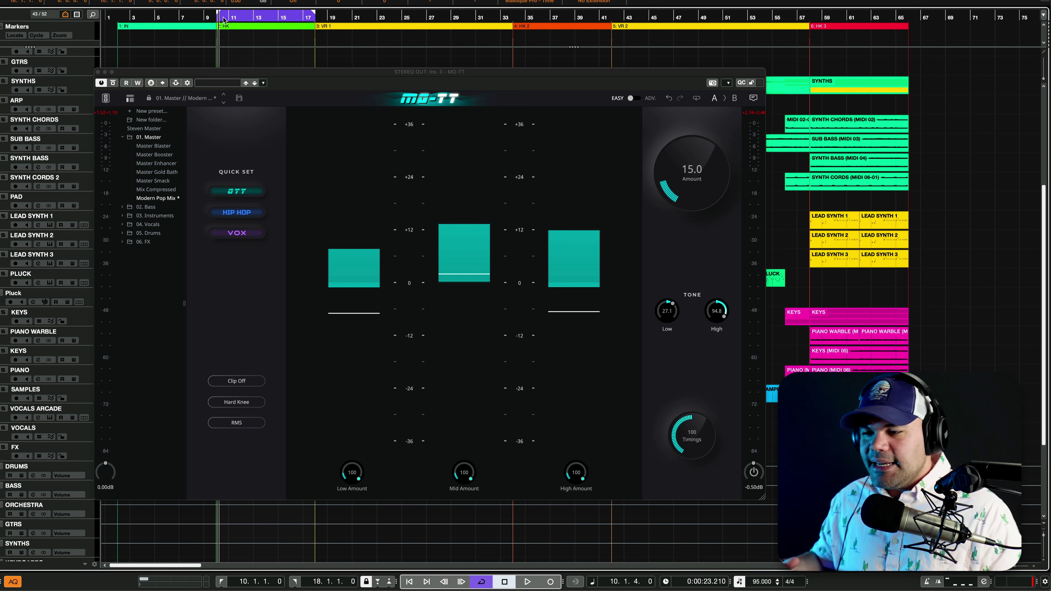